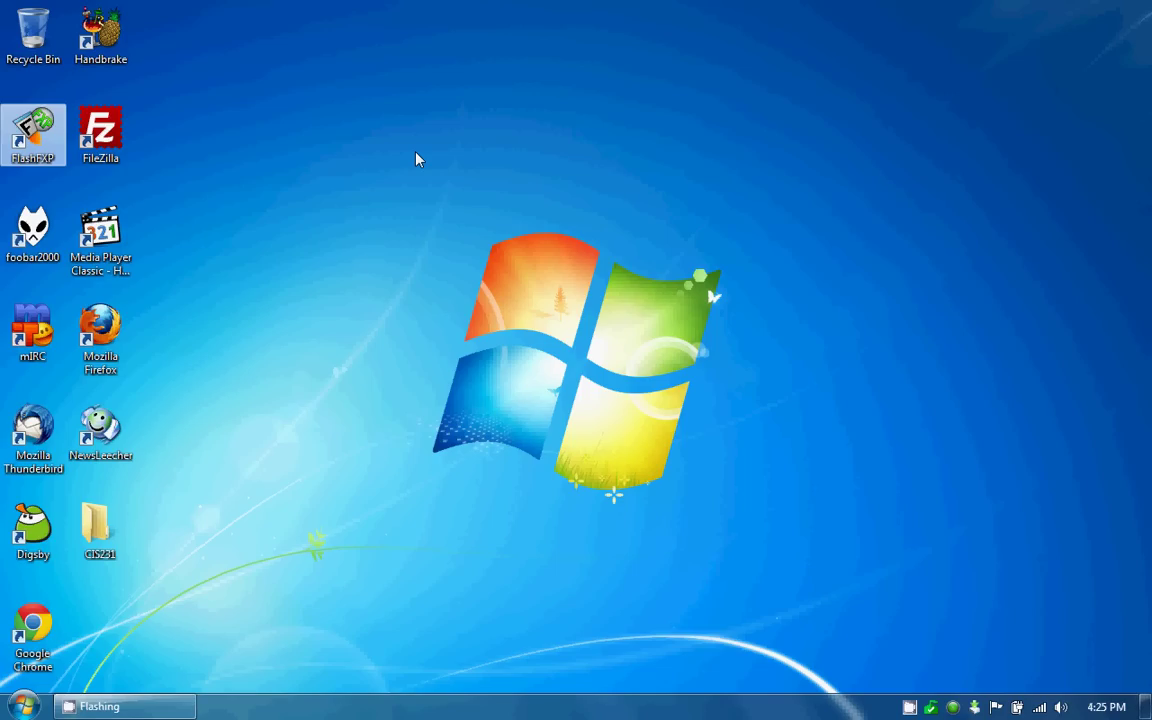
Step: Launch FlashFXP and open the Quick Connect form for the right-hand pane
{"action": "double_click", "coordinate": [35, 143]}
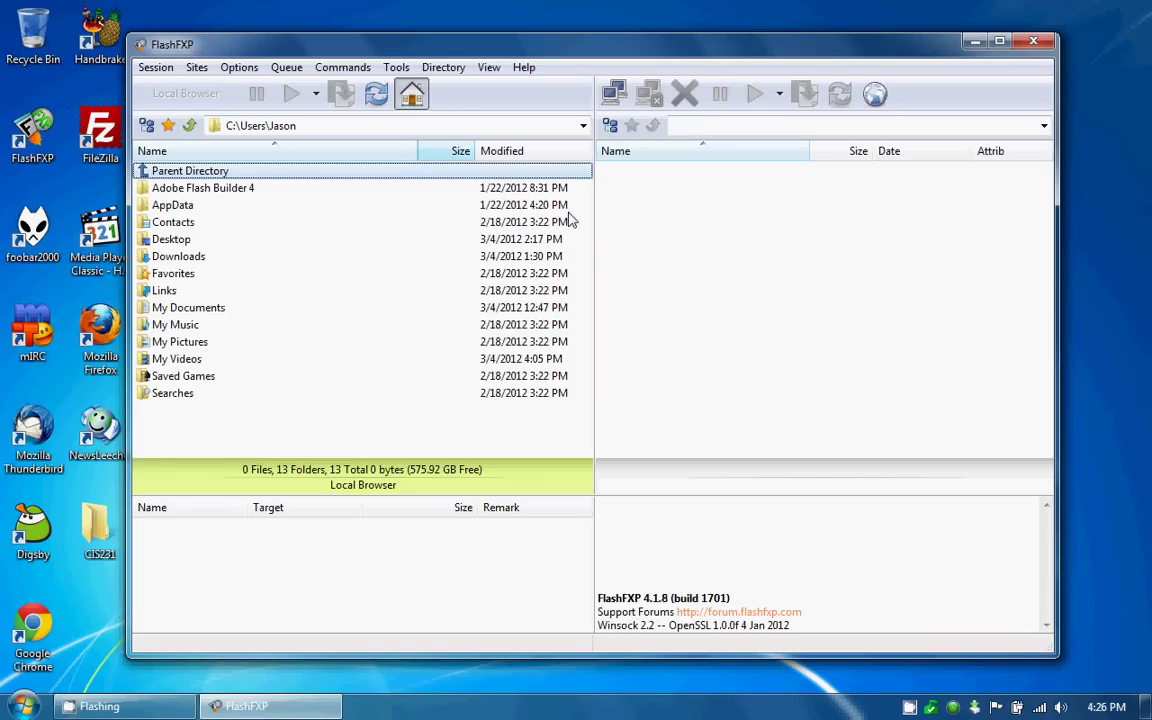
{"action": "left_click", "coordinate": [678, 296]}
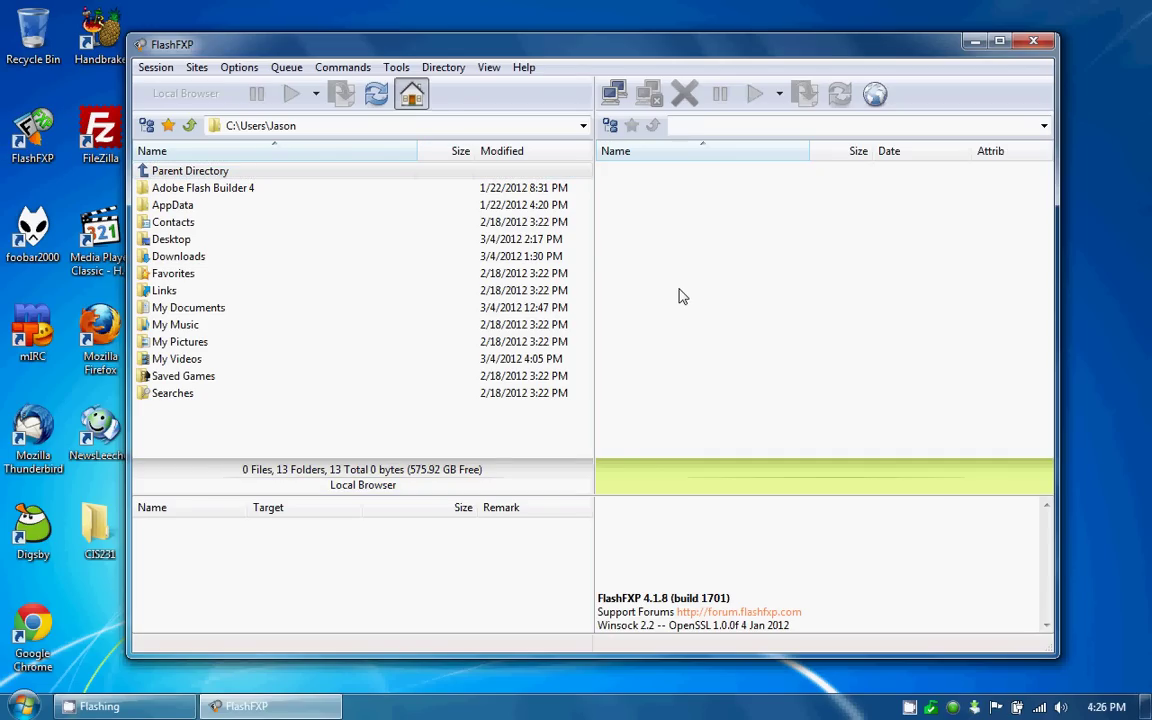
{"action": "left_click", "coordinate": [616, 94]}
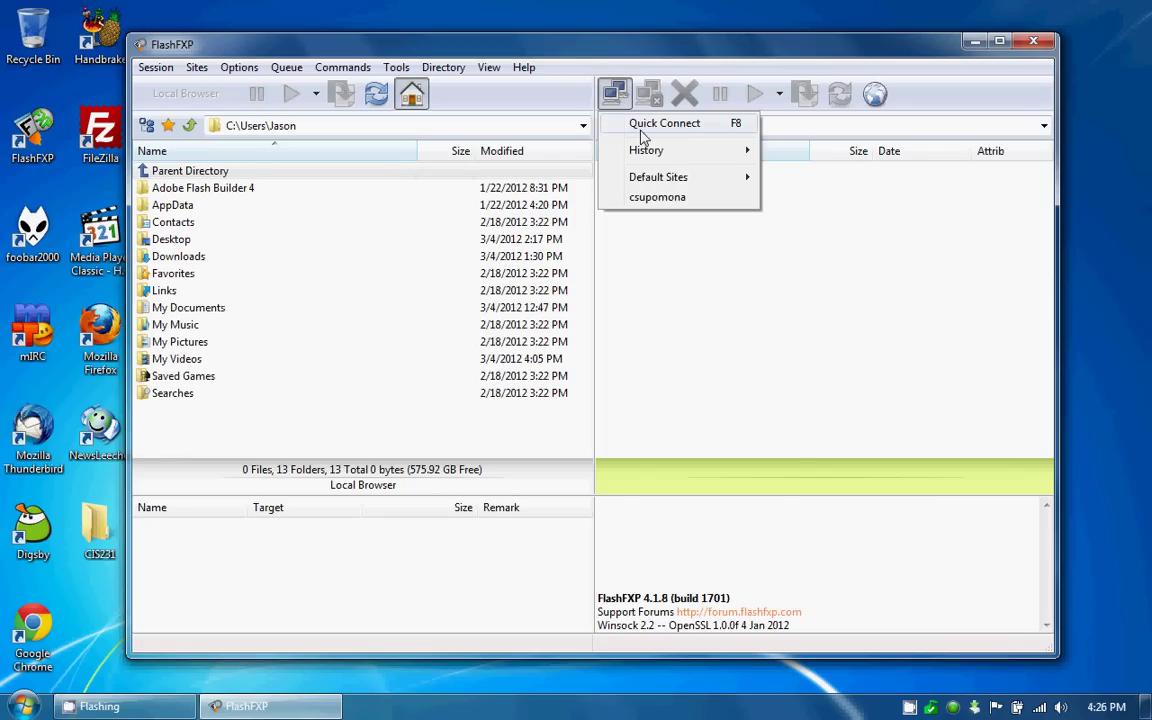
{"action": "left_click", "coordinate": [640, 123]}
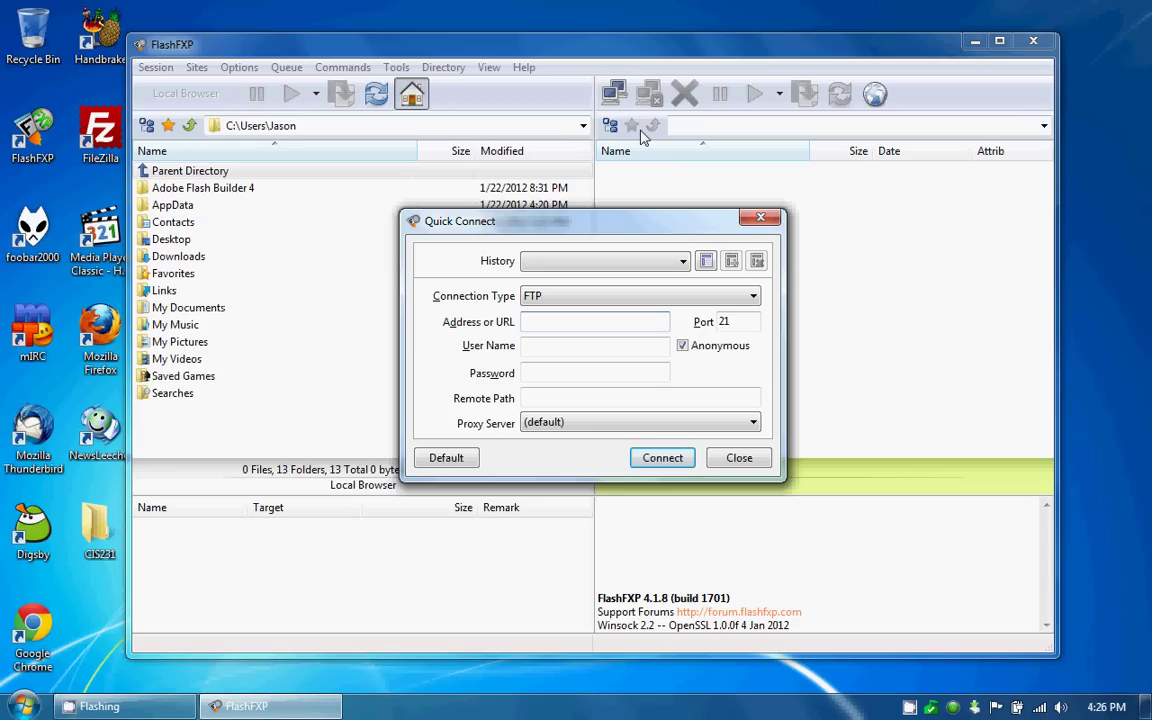
Step: Connect via SFTP over SSH to login.csupomona.edu with the account's user name and password
{"action": "left_click", "coordinate": [542, 300]}
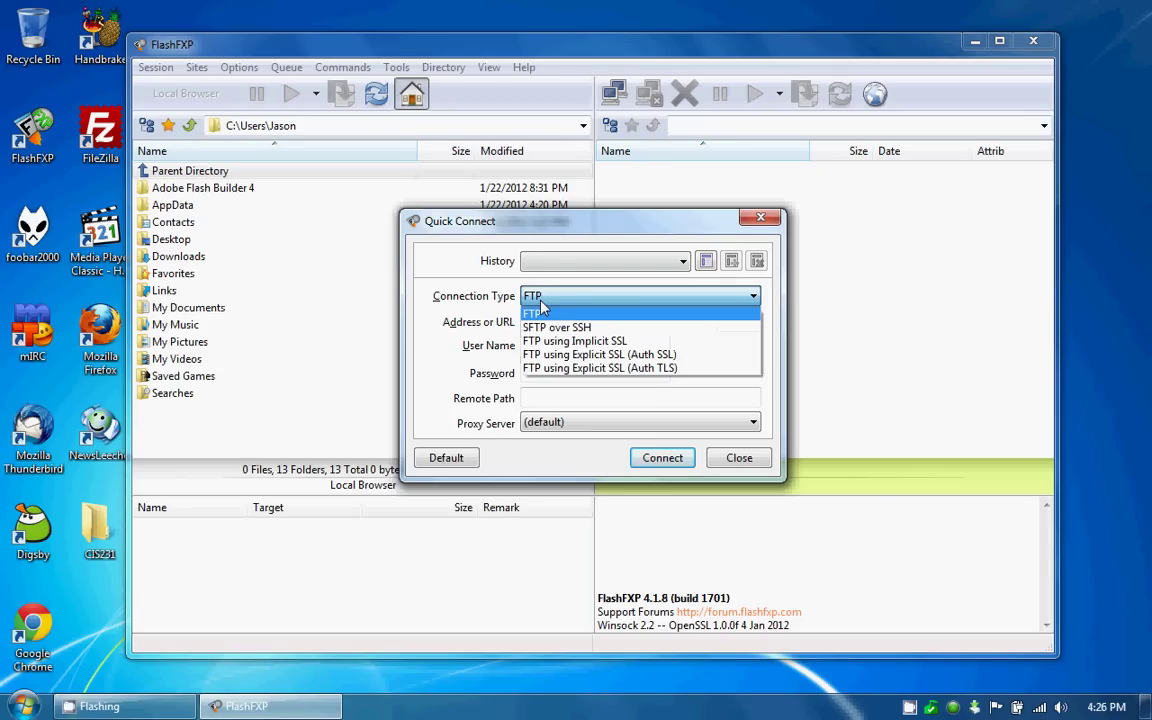
{"action": "left_click", "coordinate": [586, 328]}
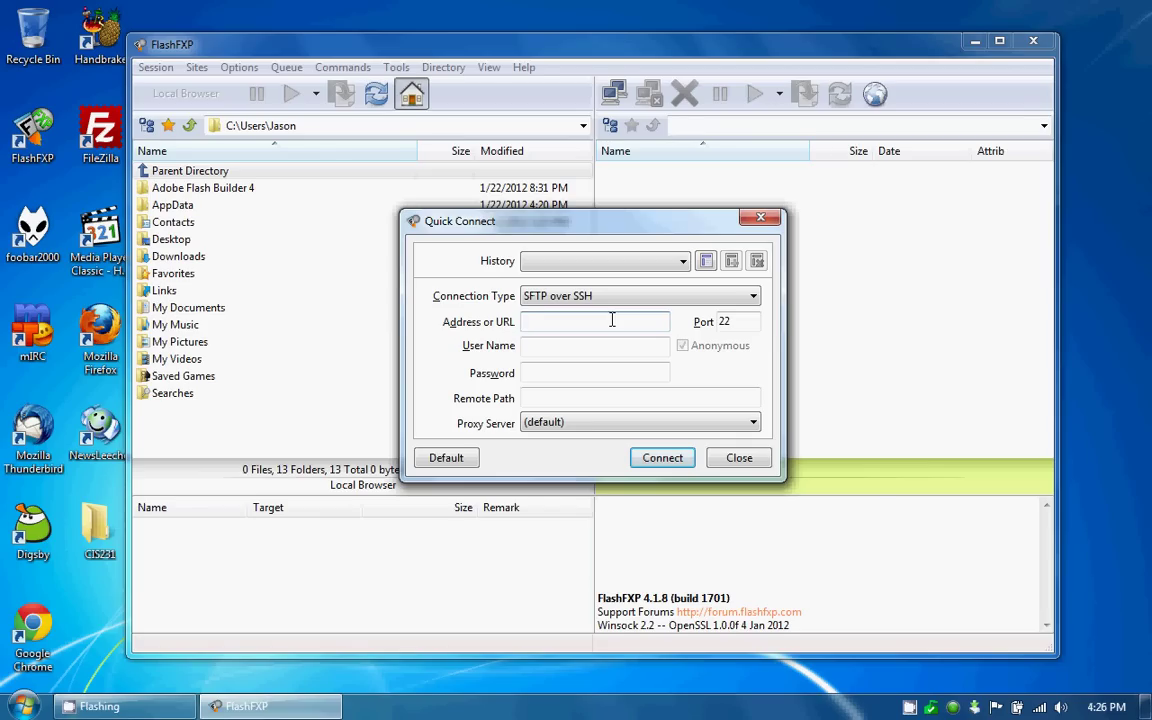
{"action": "type", "text": "login.csupomona.edu"}
{"action": "key", "text": "Tab"}
{"action": "type", "text": "jrlanderos"}
{"action": "key", "text": "Tab"}
{"action": "type", "text": "*******"}
{"action": "key", "text": "Return"}
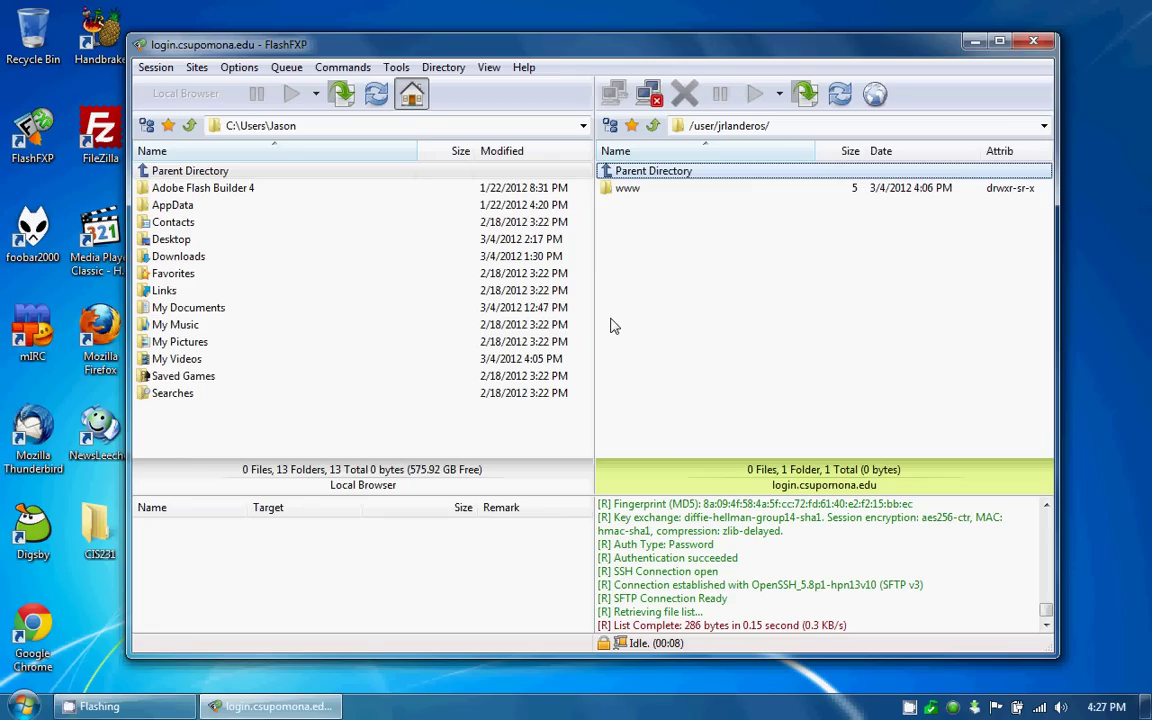
Step: Open the remote www folder, showing cis231, PlankCPU and video, and dismiss the context menu
{"action": "double_click", "coordinate": [622, 192]}
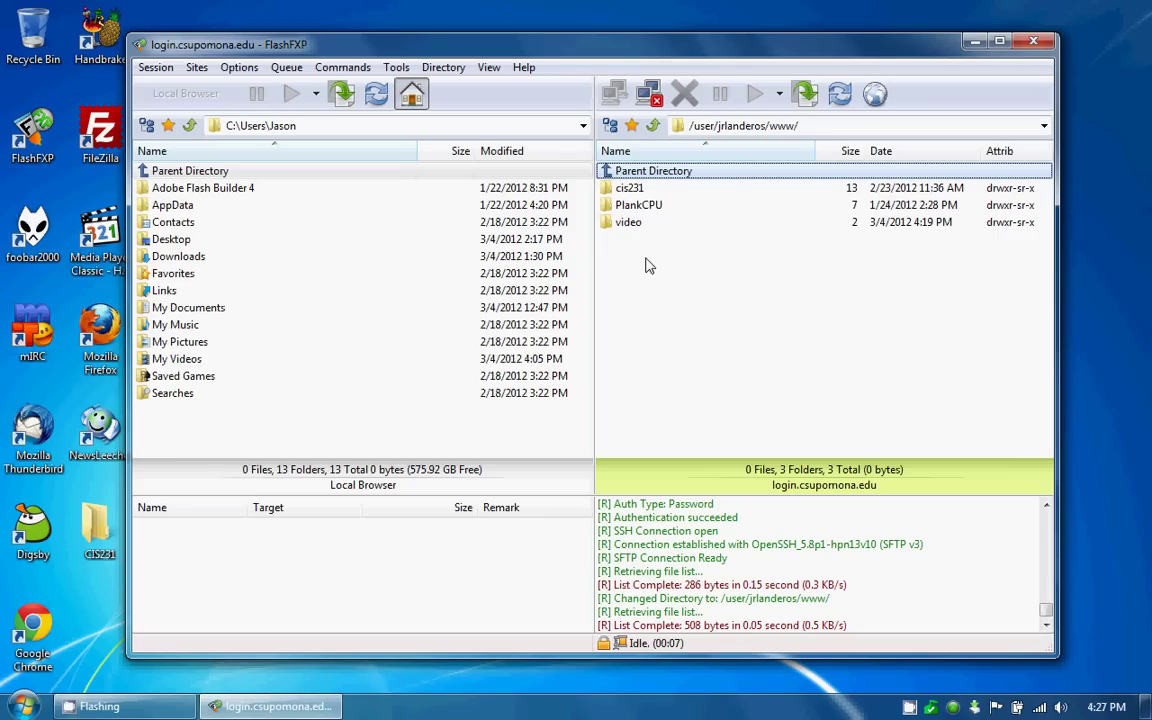
{"action": "right_click", "coordinate": [646, 265]}
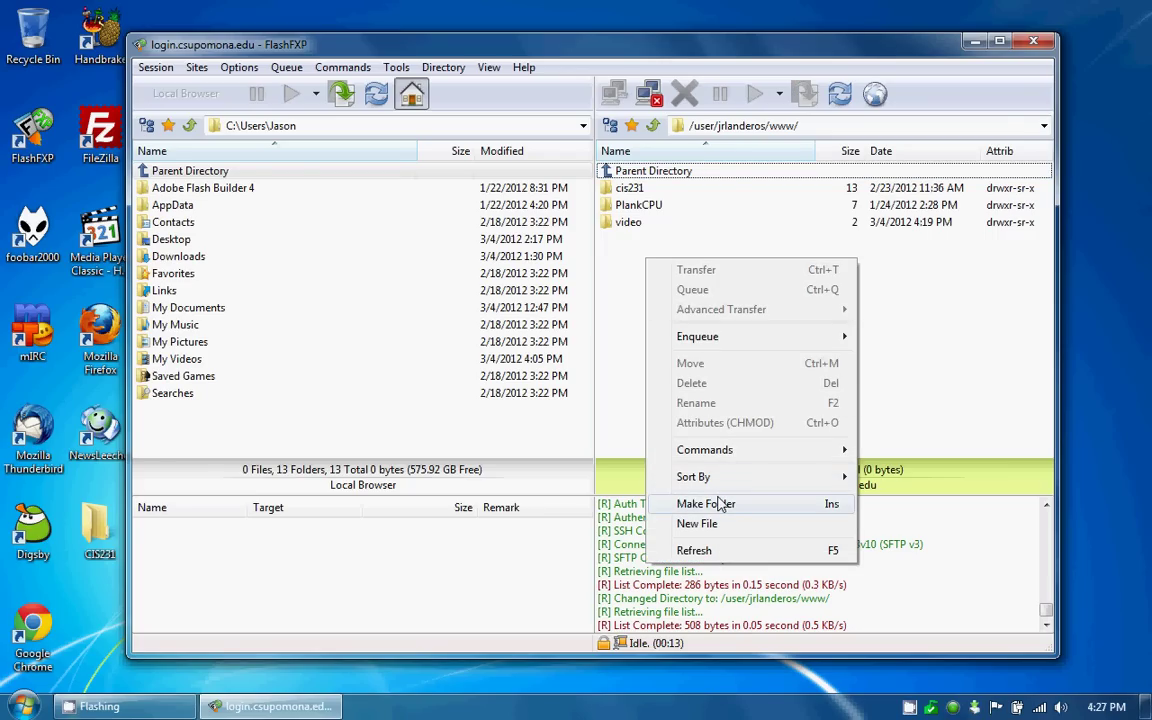
{"action": "left_click", "coordinate": [625, 310]}
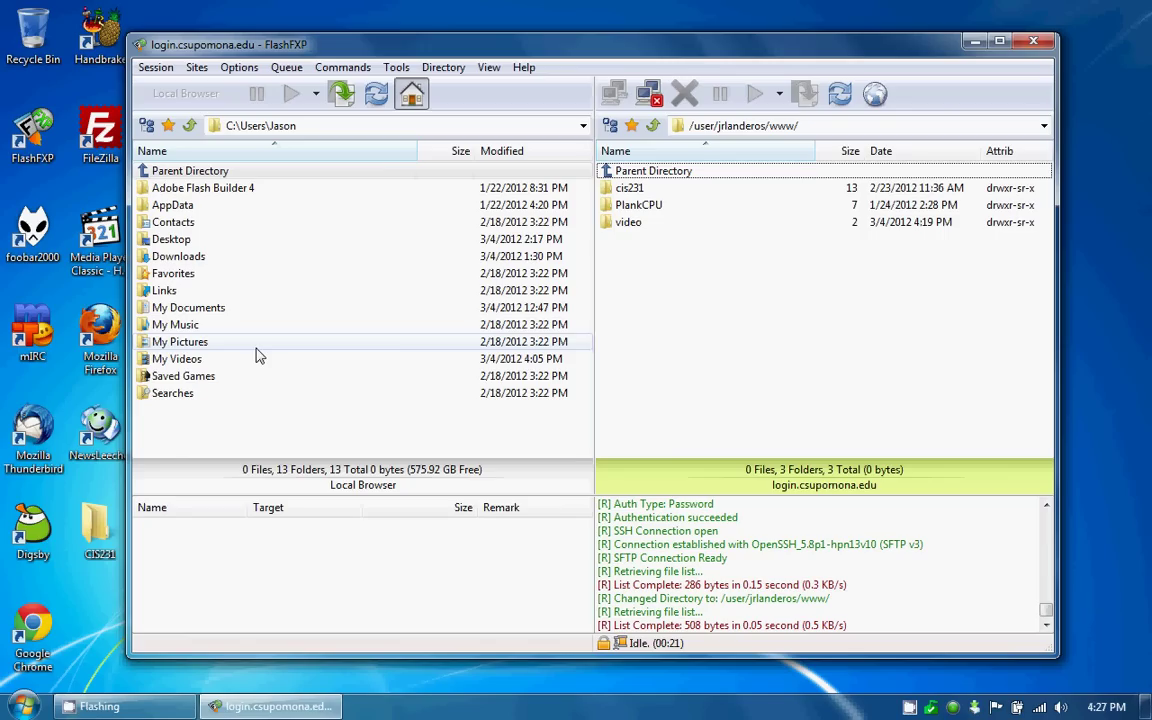
Step: Upload video1.mp4 and video2.mp4 from local My Videos into the server's www/video folder
{"action": "double_click", "coordinate": [190, 360]}
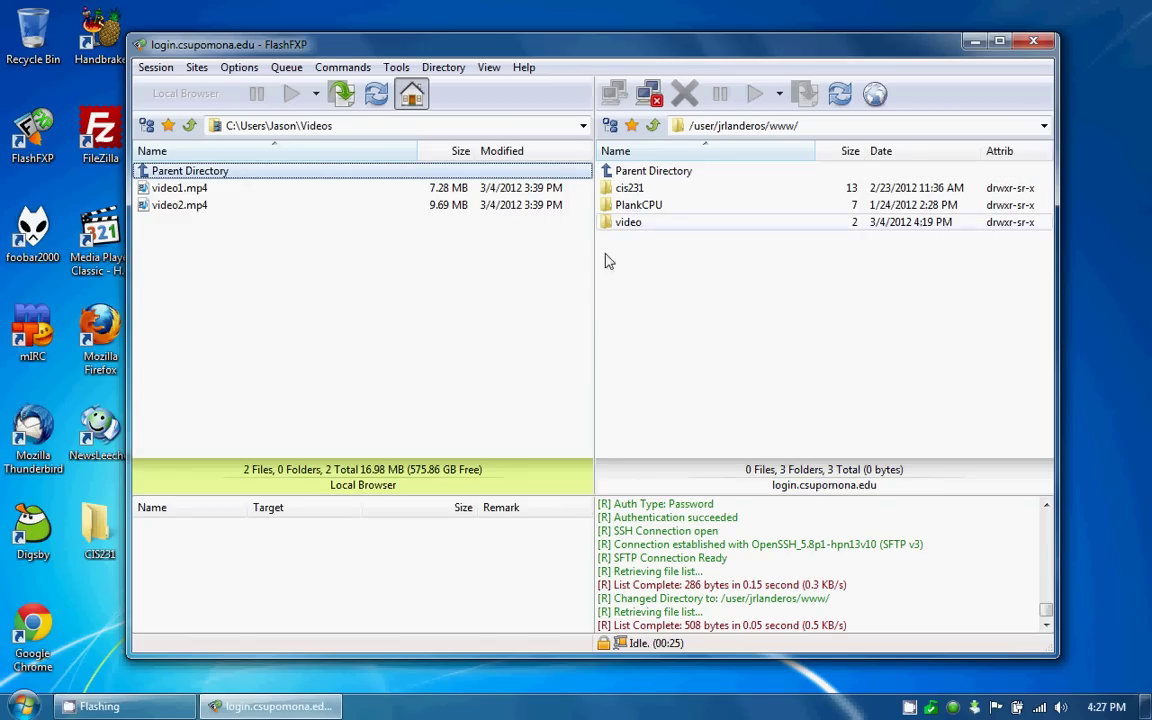
{"action": "double_click", "coordinate": [627, 222]}
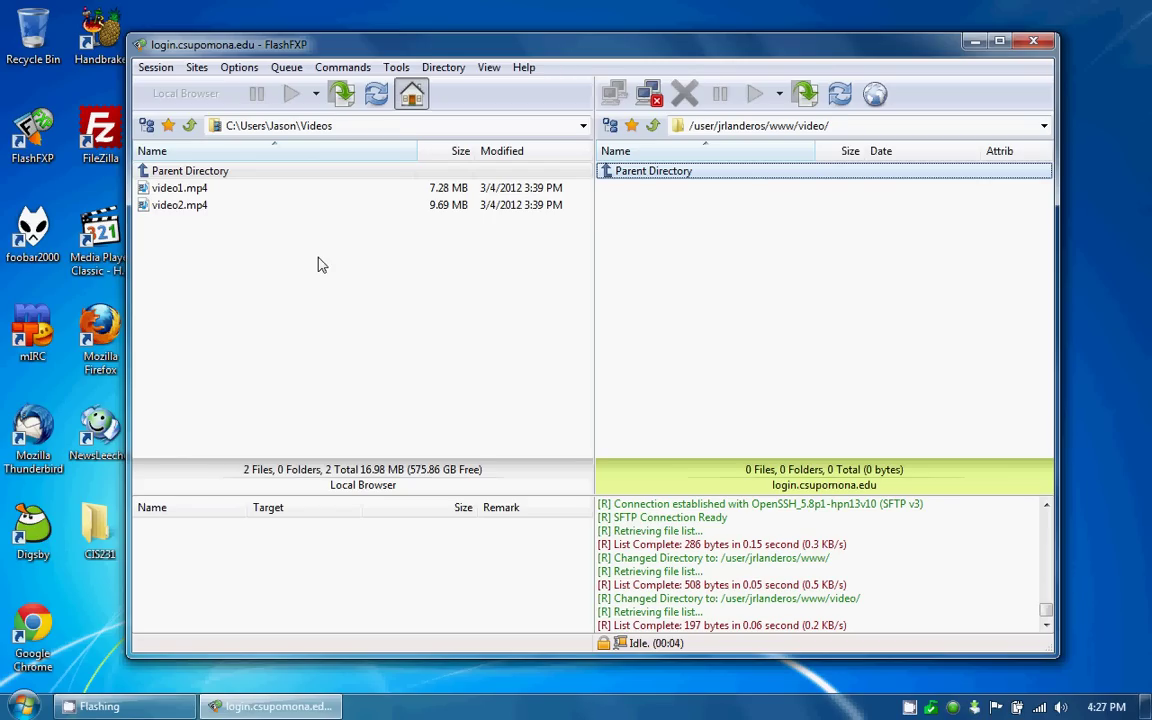
{"action": "left_click_drag", "start_coordinate": [318, 264], "coordinate": [134, 159]}
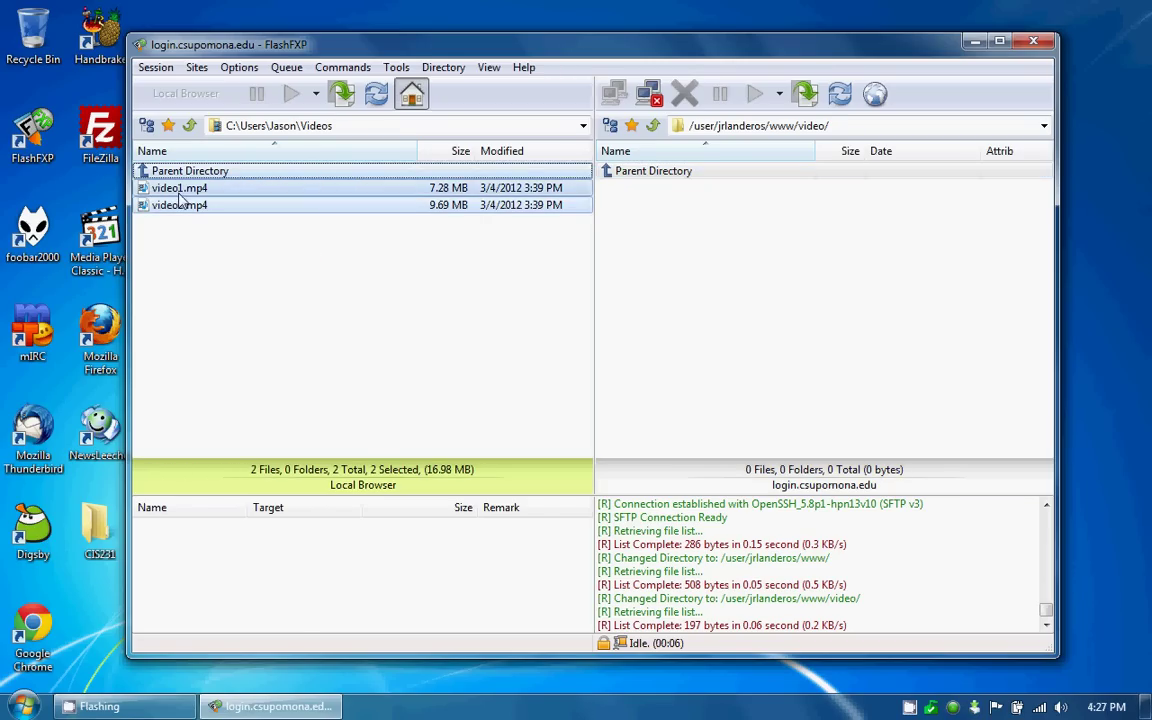
{"action": "left_click_drag", "start_coordinate": [511, 313], "coordinate": [803, 315]}
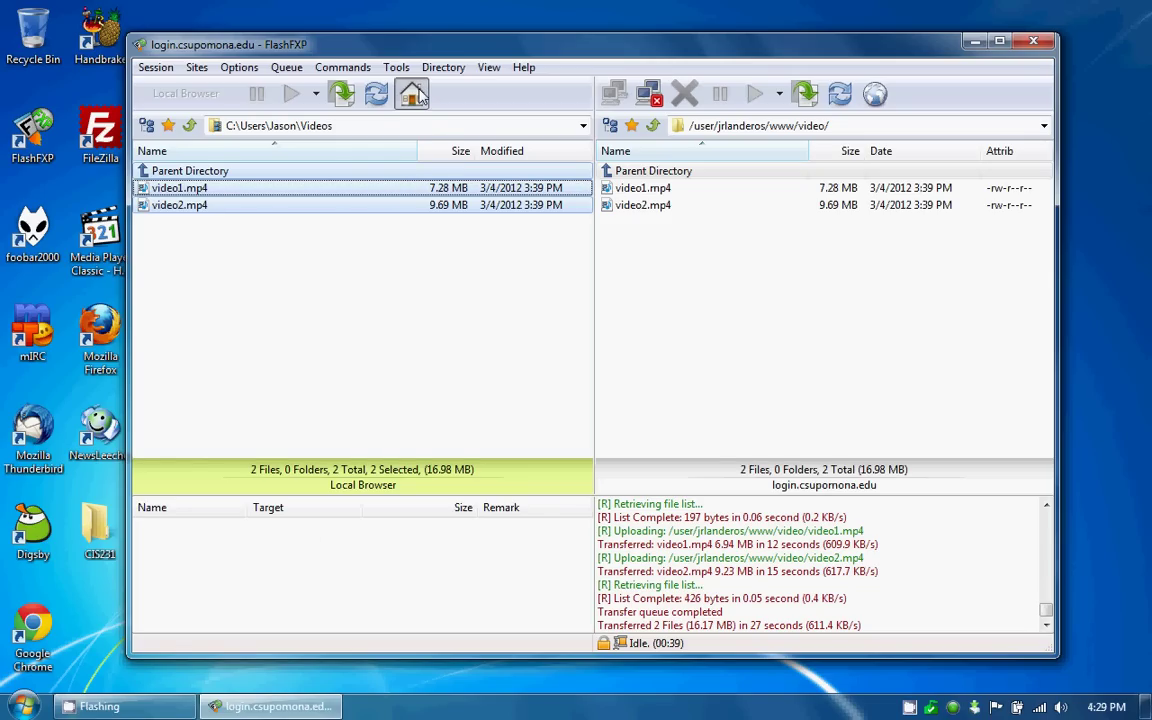
Step: Switch the left pane to remote mode and enter the personal FTP server's address, user name and password
{"action": "left_click", "coordinate": [413, 93]}
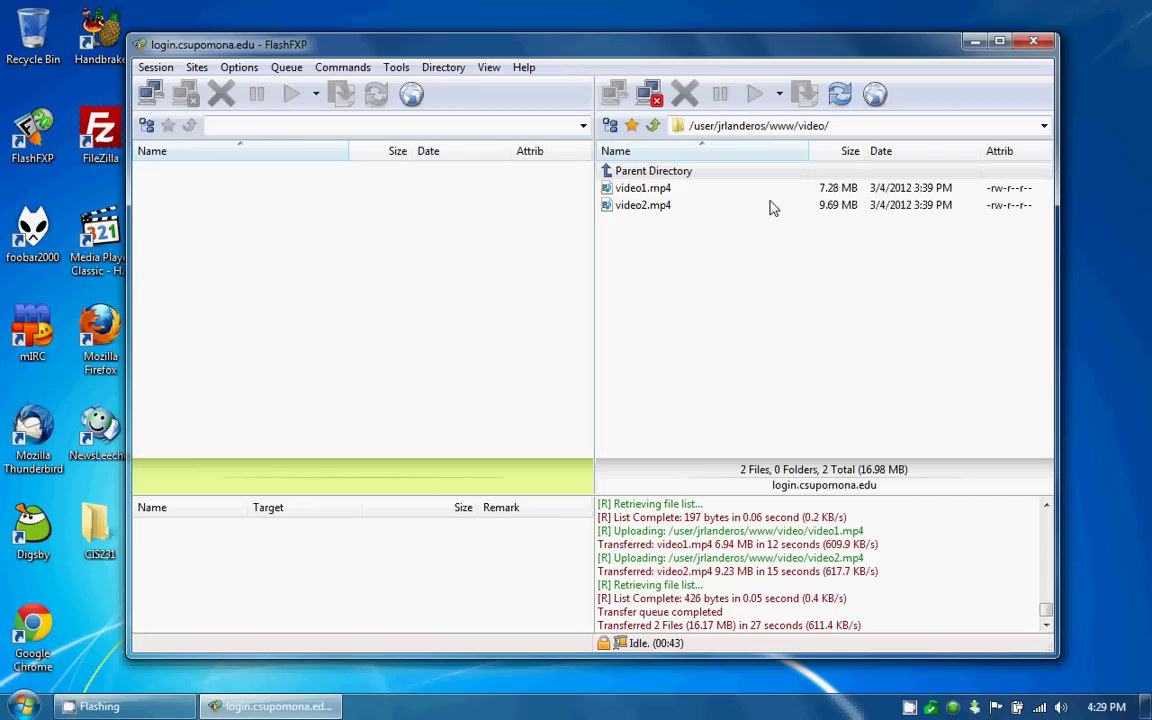
{"action": "left_click", "coordinate": [160, 100]}
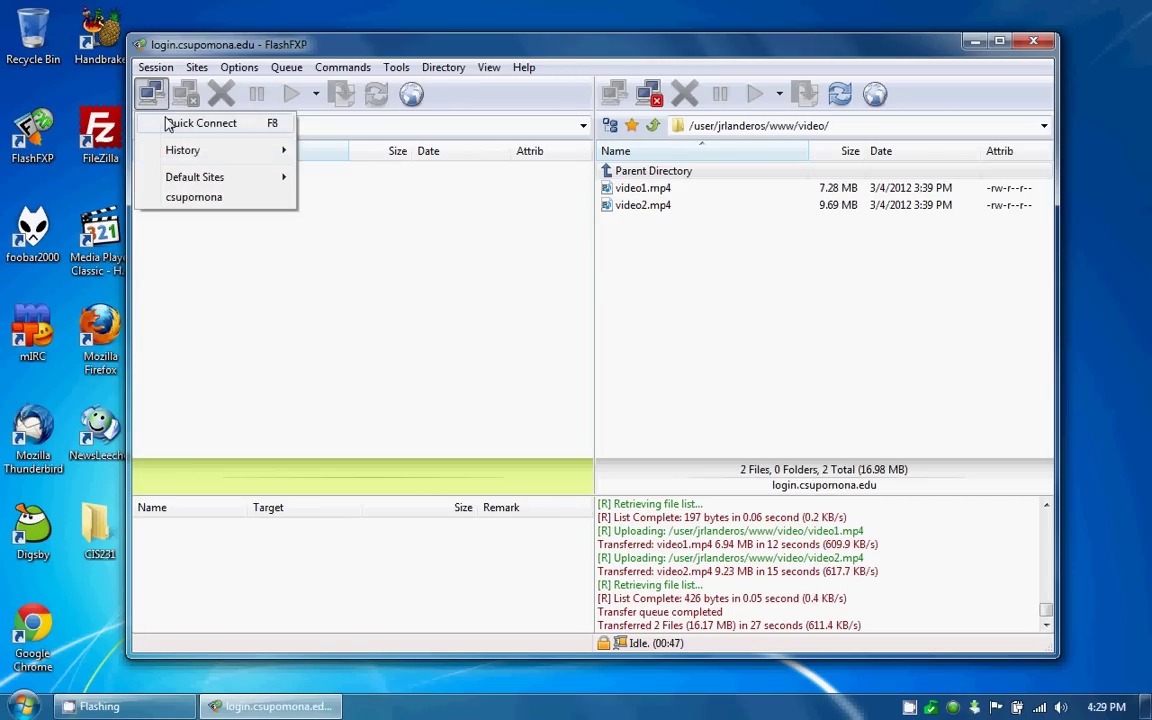
{"action": "left_click", "coordinate": [195, 123]}
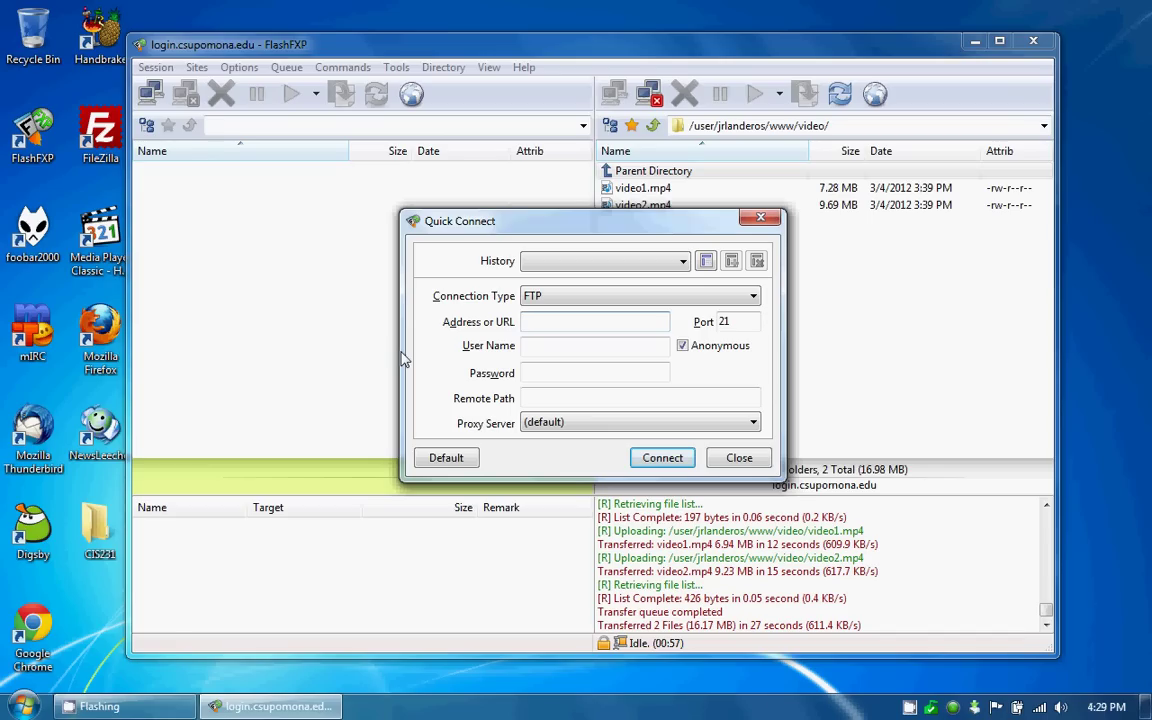
{"action": "type", "text": "ftp.jlaneros"}
{"action": "key", "text": "BackSpace"}
{"action": "key", "text": "BackSpace"}
{"action": "key", "text": "BackSpace"}
{"action": "key", "text": "BackSpace"}
{"action": "type", "text": "deros.com"}
{"action": "key", "text": "Tab"}
{"action": "key", "text": "Tab"}
{"action": "type", "text": "jlandero"}
{"action": "key", "text": "Tab"}
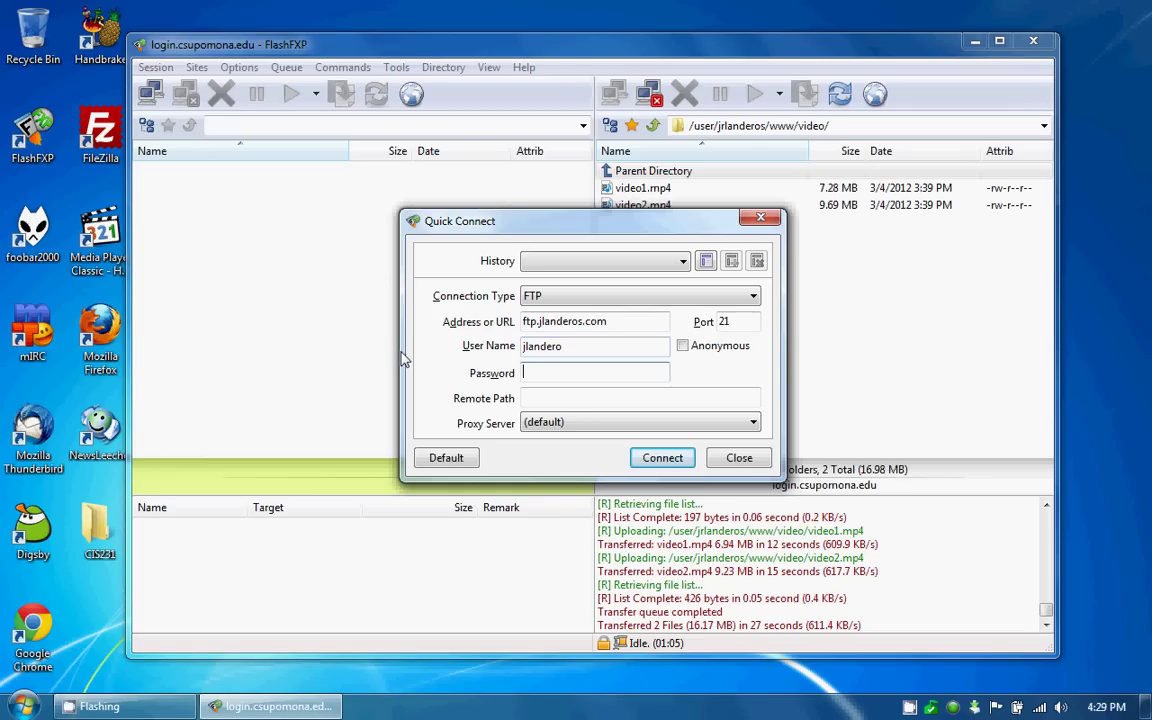
{"action": "type", "text": "********"}
Step: Connect to the personal FTP server and open its empty /public_html/fxp folder
{"action": "left_click", "coordinate": [662, 458]}
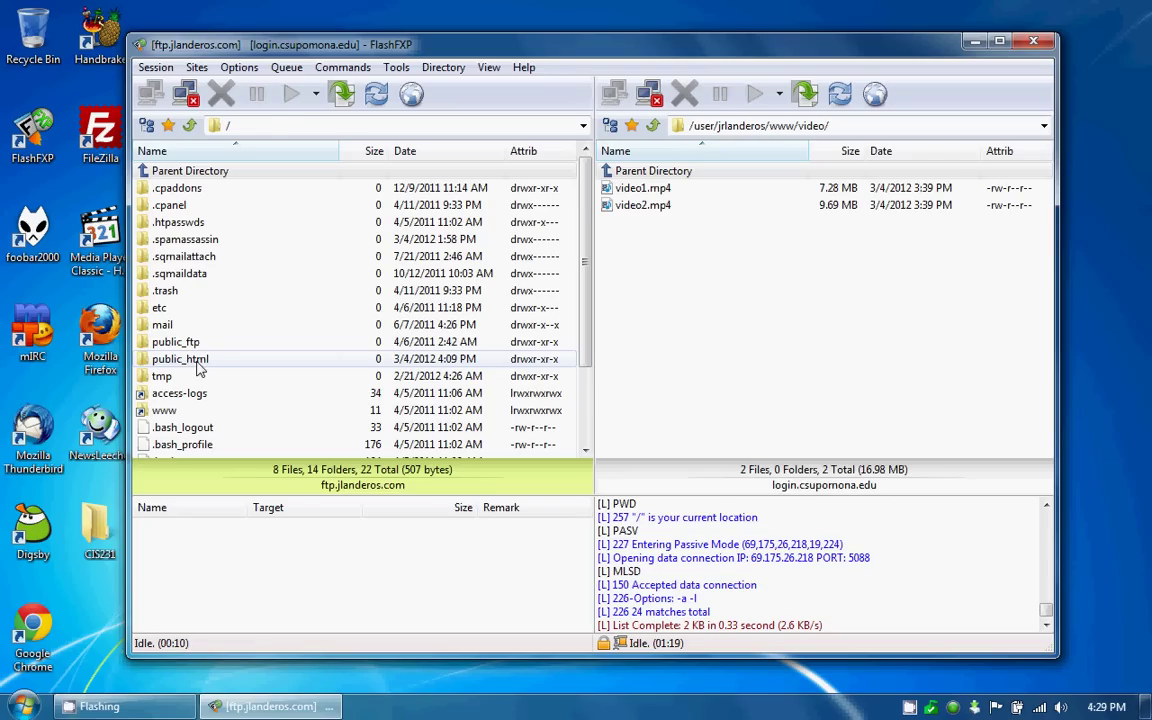
{"action": "double_click", "coordinate": [197, 364]}
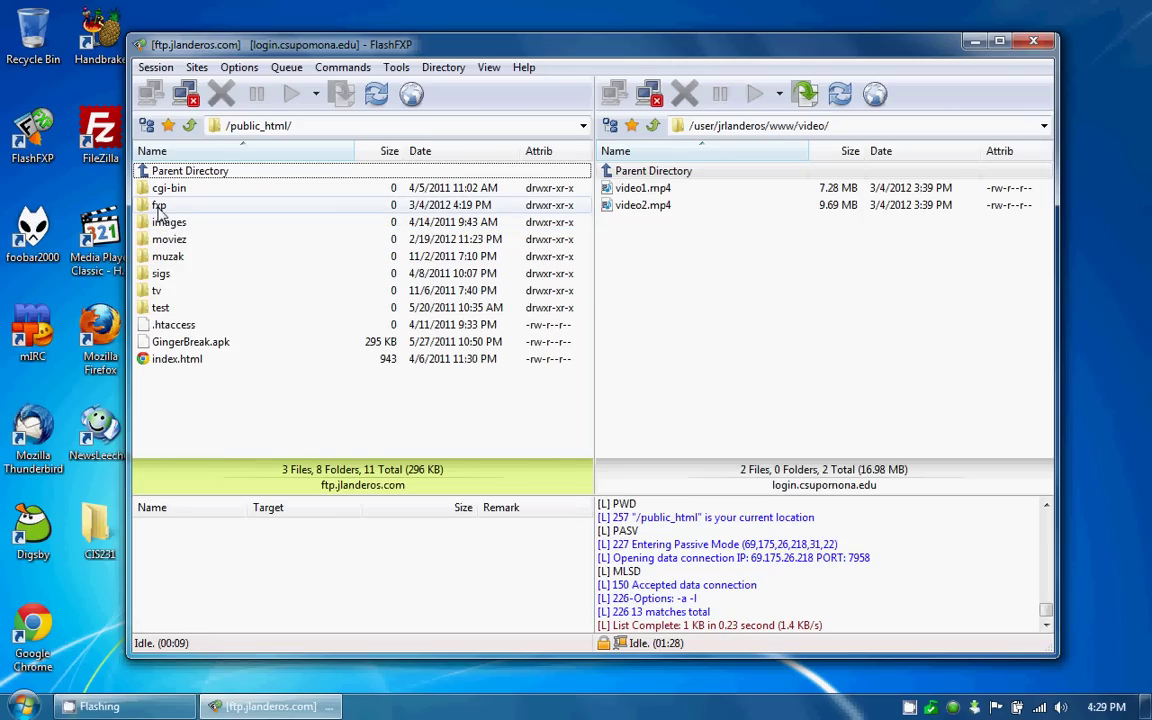
{"action": "double_click", "coordinate": [158, 208]}
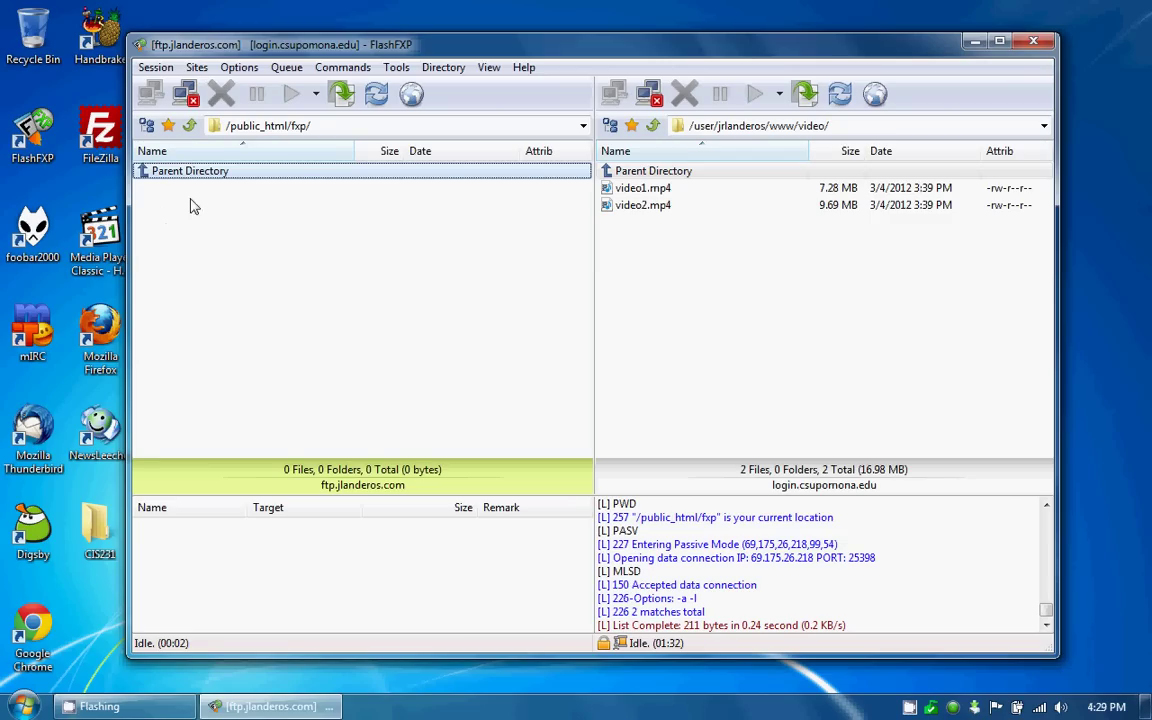
Step: FXP video1.mp4 and video2.mp4 from the university server's video folder into /public_html/fxp
{"action": "left_click", "coordinate": [704, 247]}
{"action": "left_click_drag", "start_coordinate": [704, 247], "coordinate": [545, 145]}
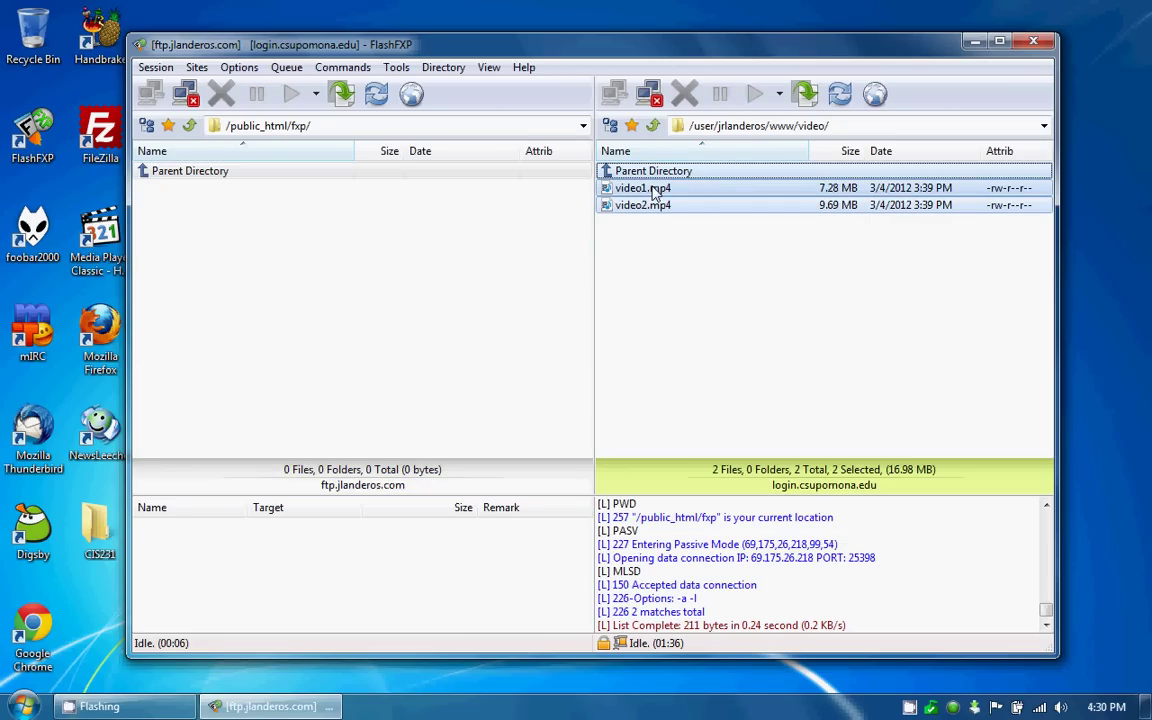
{"action": "left_click_drag", "start_coordinate": [652, 193], "coordinate": [257, 264]}
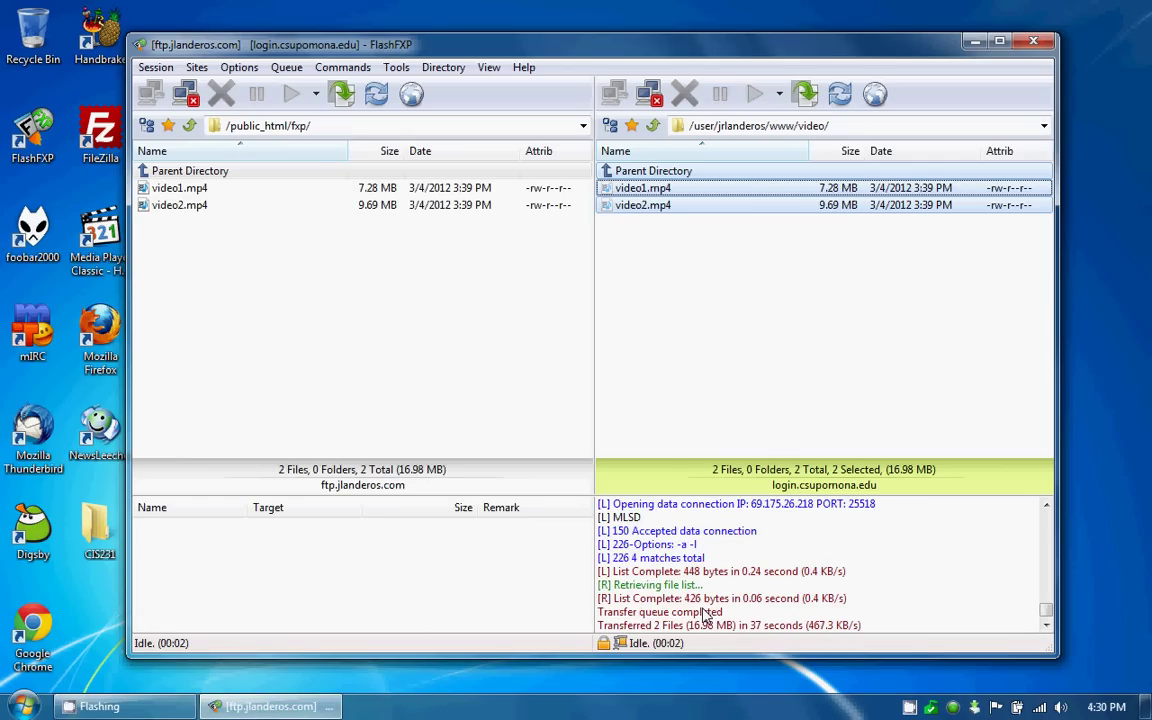
{"action": "left_click", "coordinate": [667, 301]}
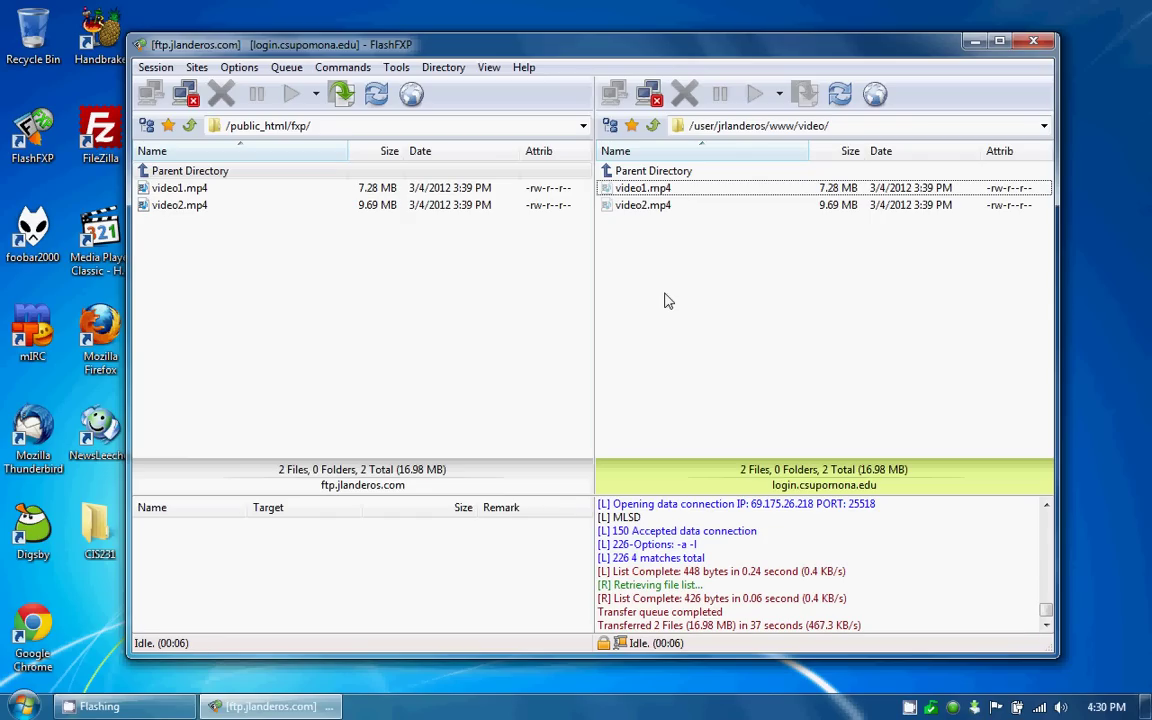